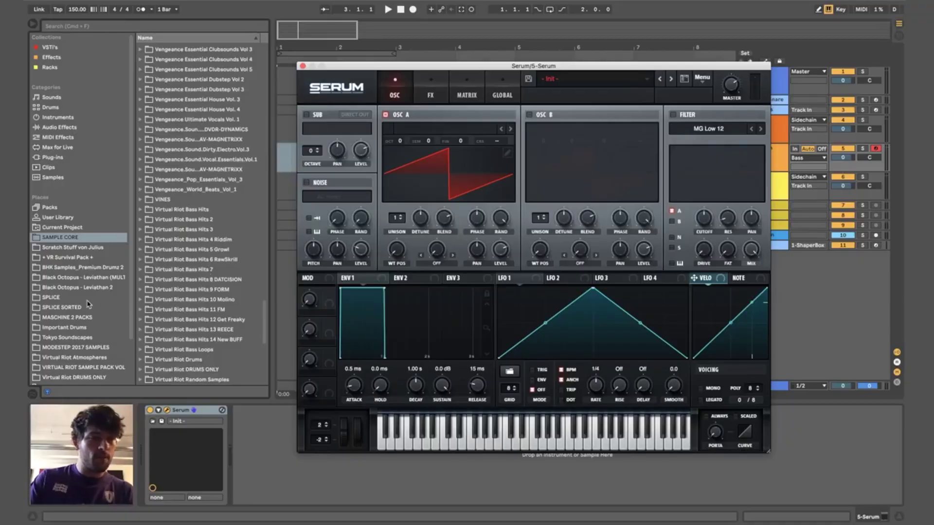
Step: Browse to SPLICE SORTED > One Shots > FX - Glitch & Weird and list its samples
click(89, 306)
click(154, 57)
click(155, 57)
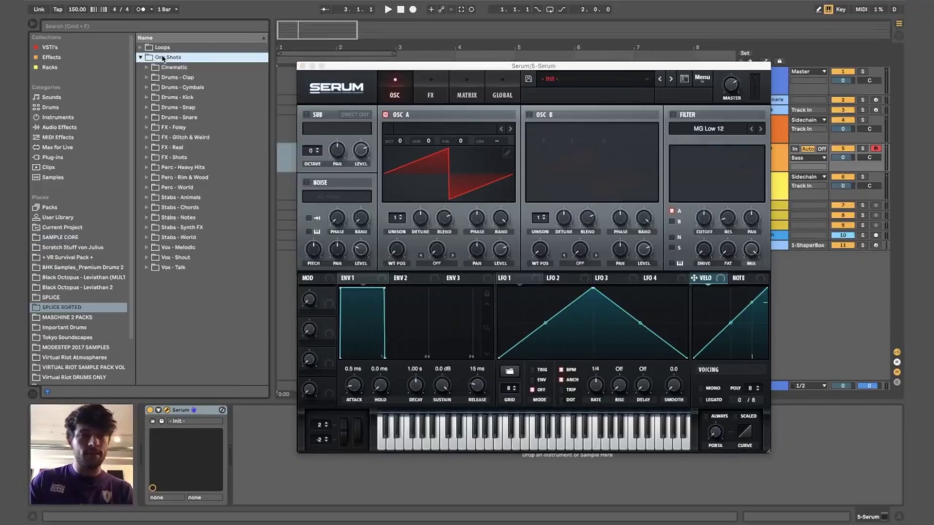
click(181, 136)
key(Right)
Step: Audition the glitch samples, starting at BTNK_fx_1.wav, and select SOPHIE_fx_31.wav
key(Down)
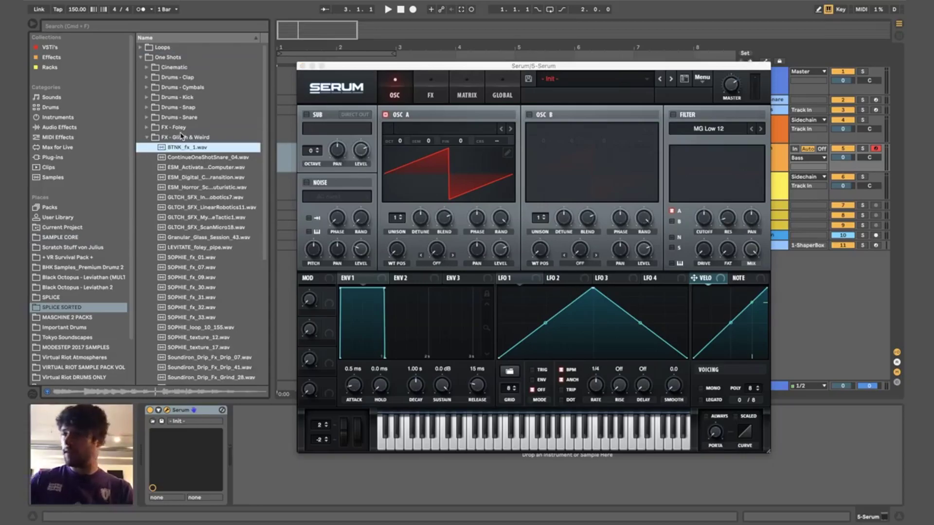
scroll(180, 293, down, 3)
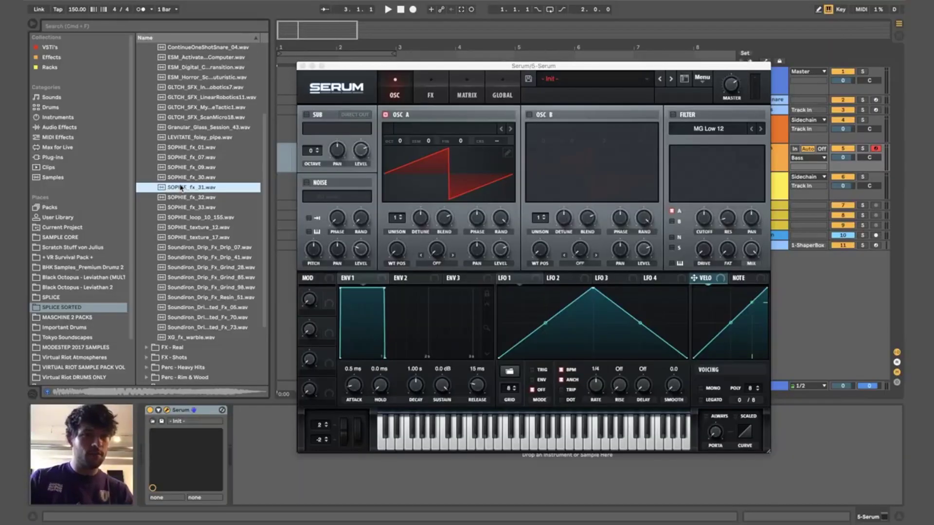
key(Up)
click(183, 189)
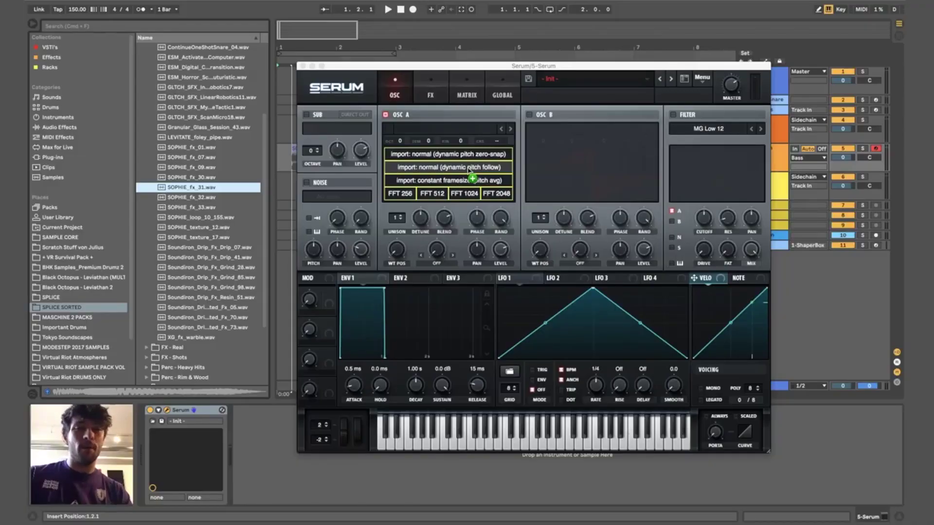
Step: Import SOPHIE_fx_31 into OSC A and sweep its wavetable positions in 3D view
drag(480, 170, 481, 168)
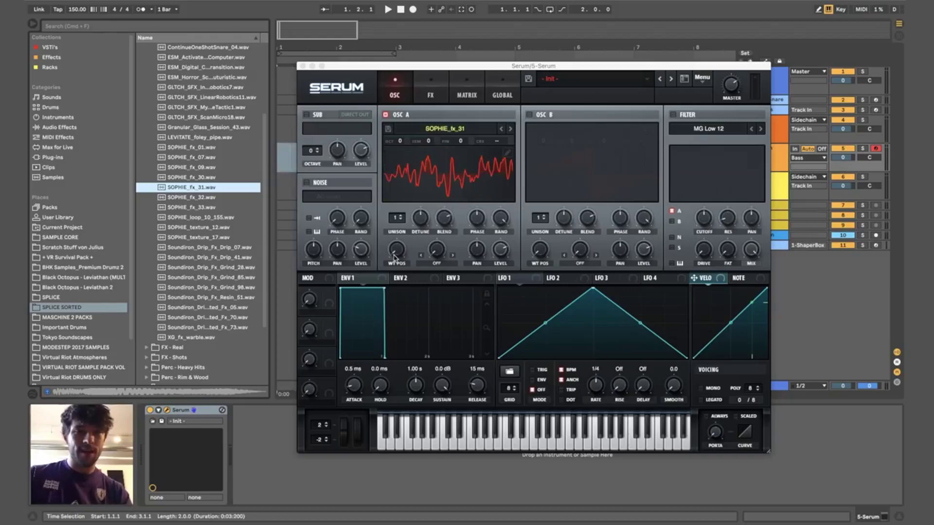
drag(395, 258, 403, 194)
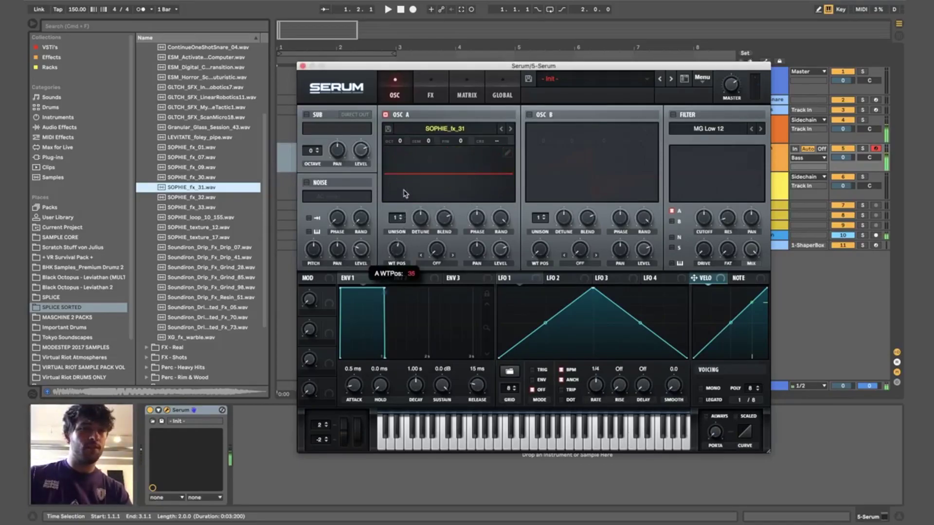
click(435, 195)
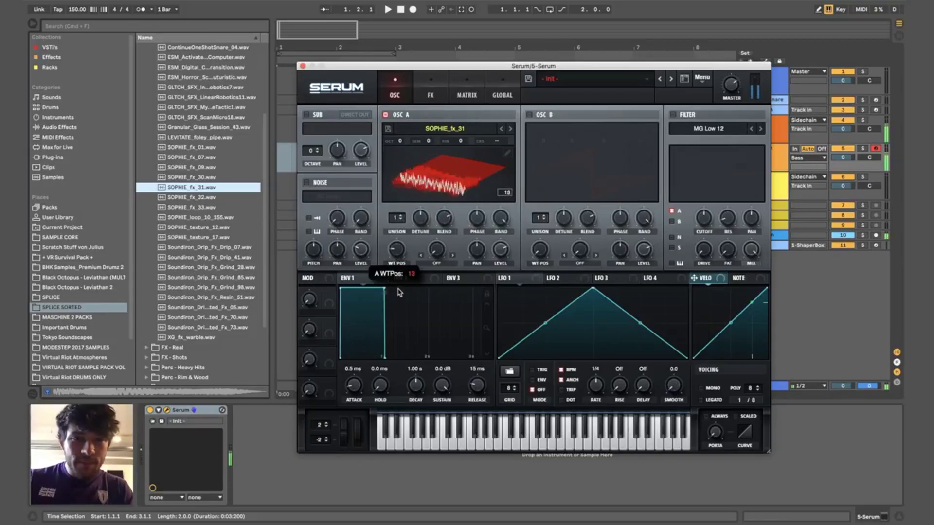
Step: Set OSC A's wavetable position to 13 and bring up its Table Edit window
drag(399, 292, 399, 291)
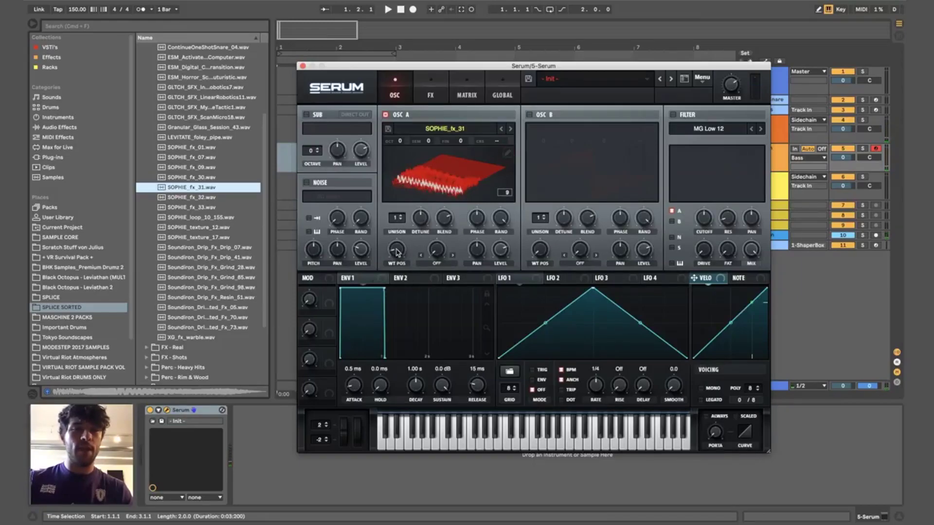
drag(398, 248, 398, 247)
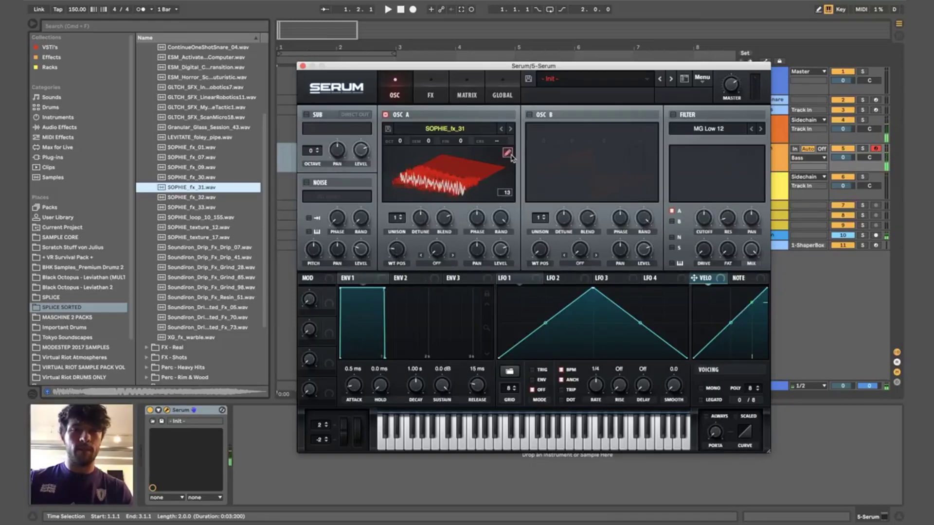
click(507, 154)
drag(455, 396, 573, 383)
Step: Trim the wavetable to 34 frames by removing frame 35 through the end
click(572, 382)
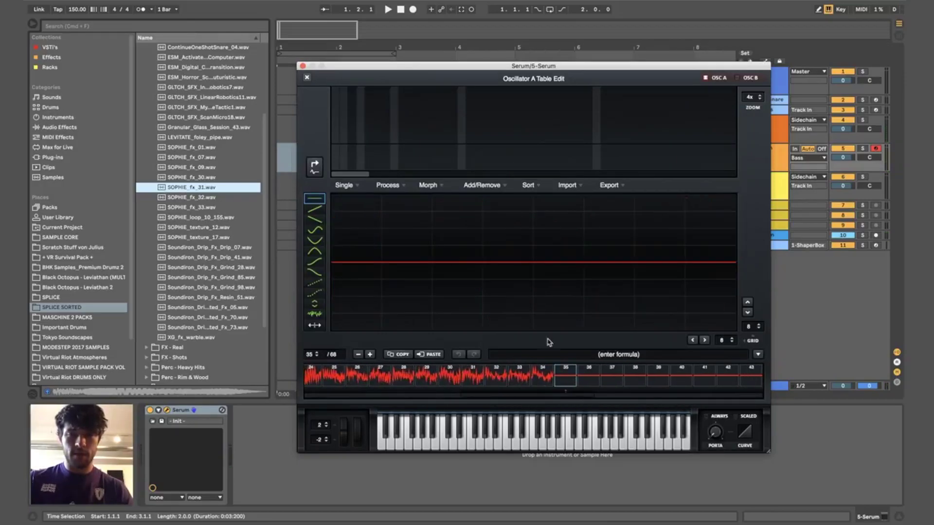
click(491, 187)
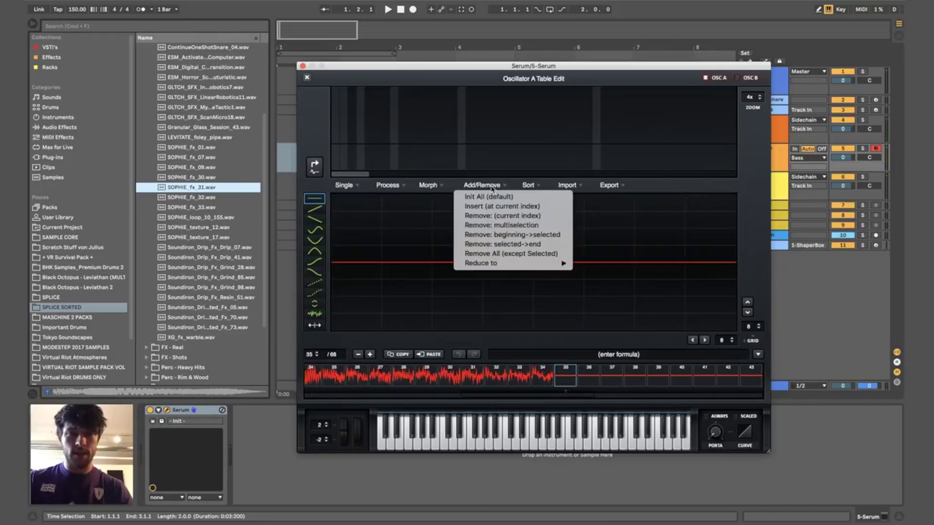
click(515, 244)
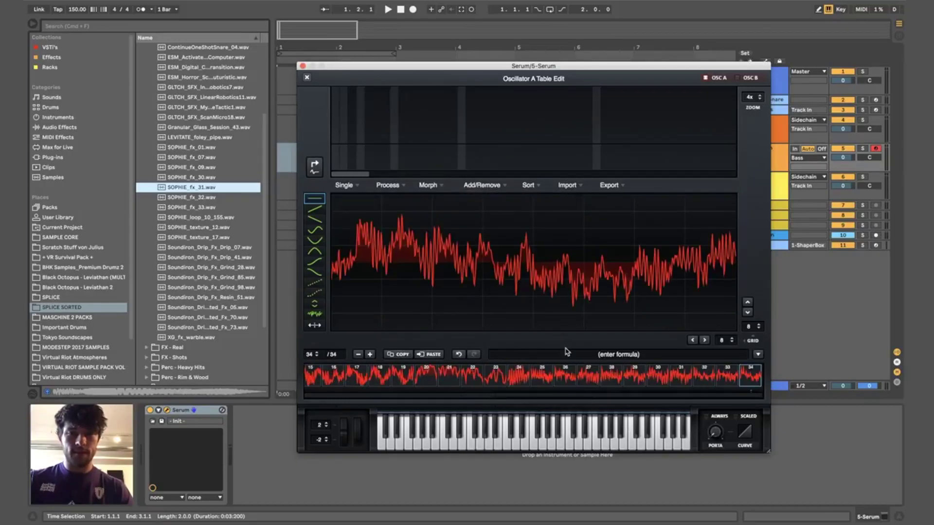
click(307, 78)
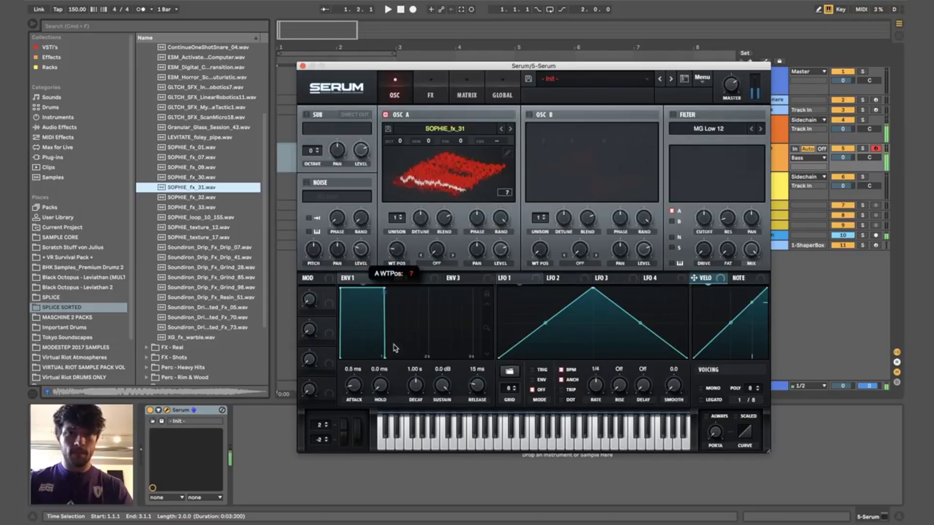
Step: Reset the position to frame 1, cross-fade frame edges over 16 samples, and normalize each frame
drag(395, 348, 397, 371)
click(506, 154)
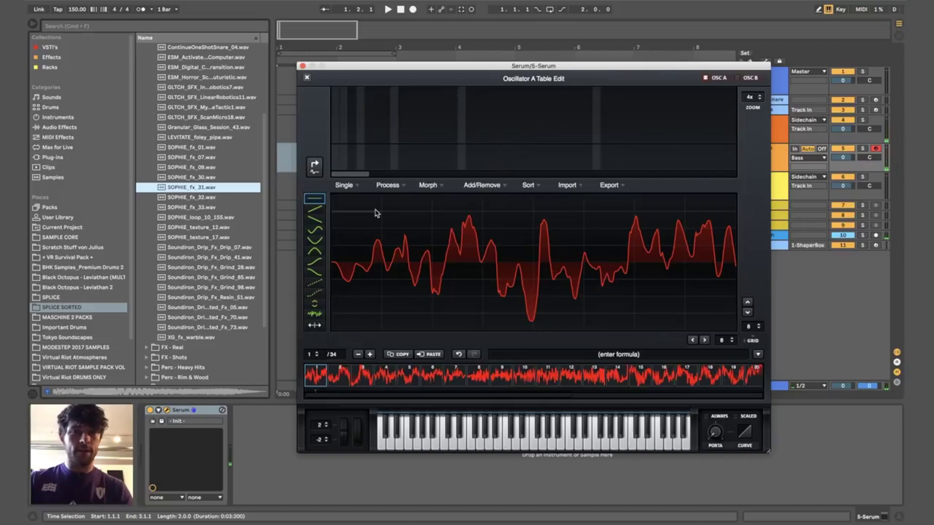
click(394, 187)
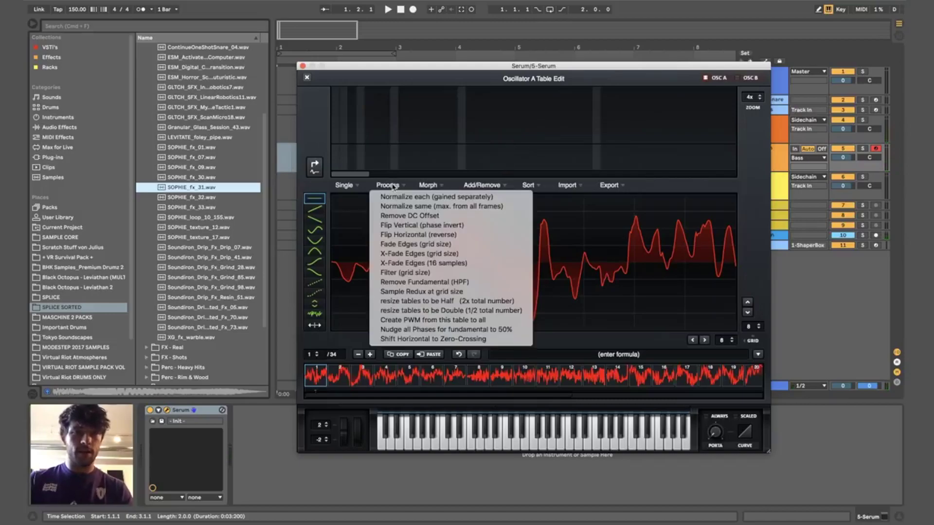
click(429, 263)
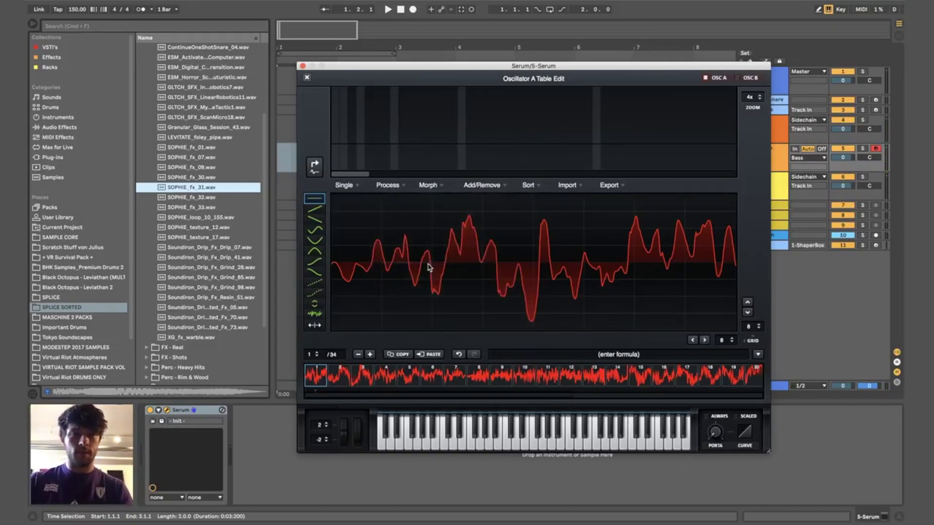
click(387, 185)
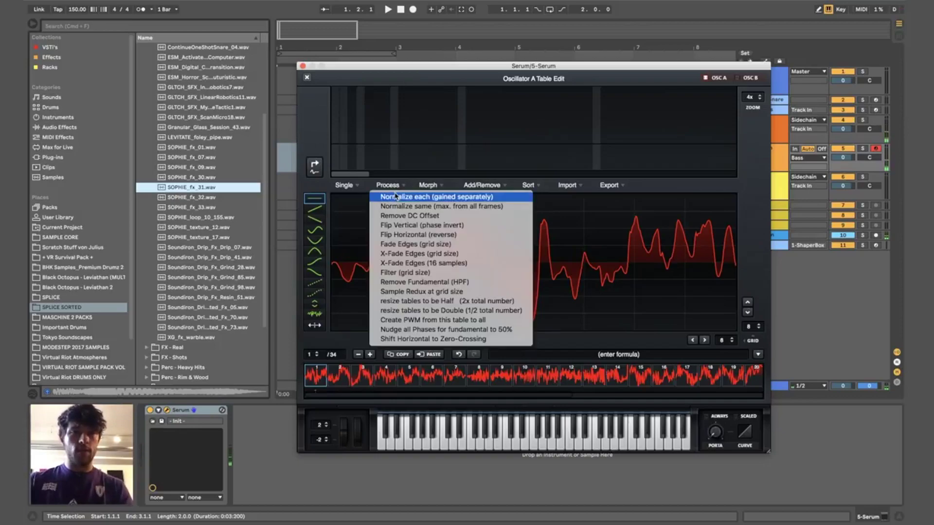
click(433, 195)
click(433, 189)
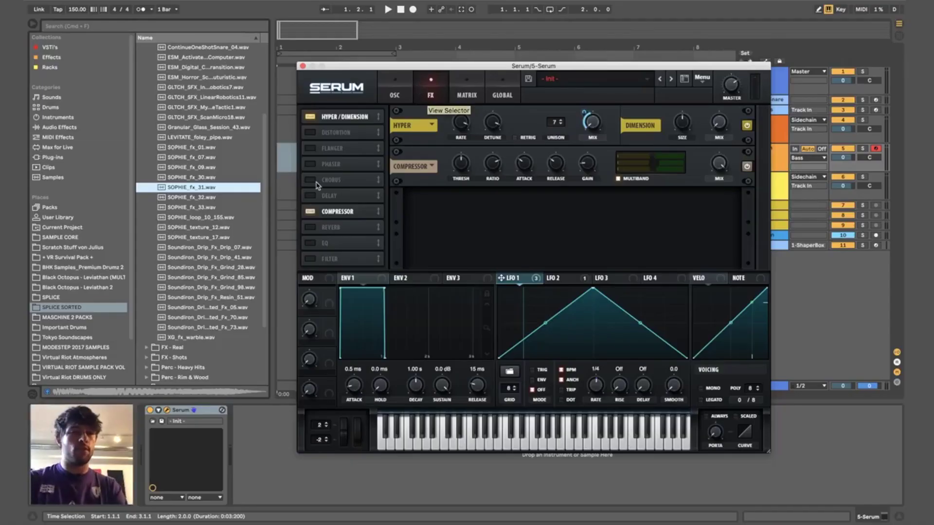
Step: Enable Chorus, disable Hyper/Dimension, adjust the chorus rate and raise its LPF
click(316, 181)
click(311, 117)
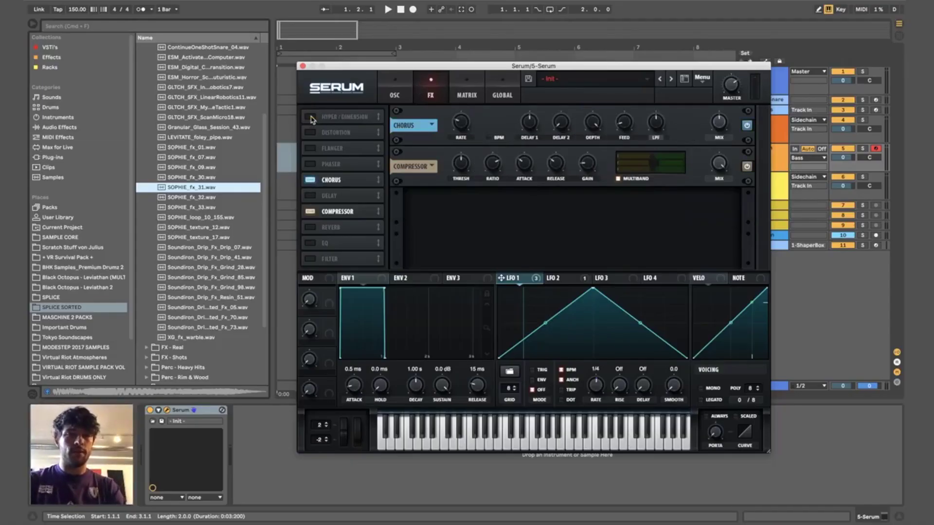
click(461, 128)
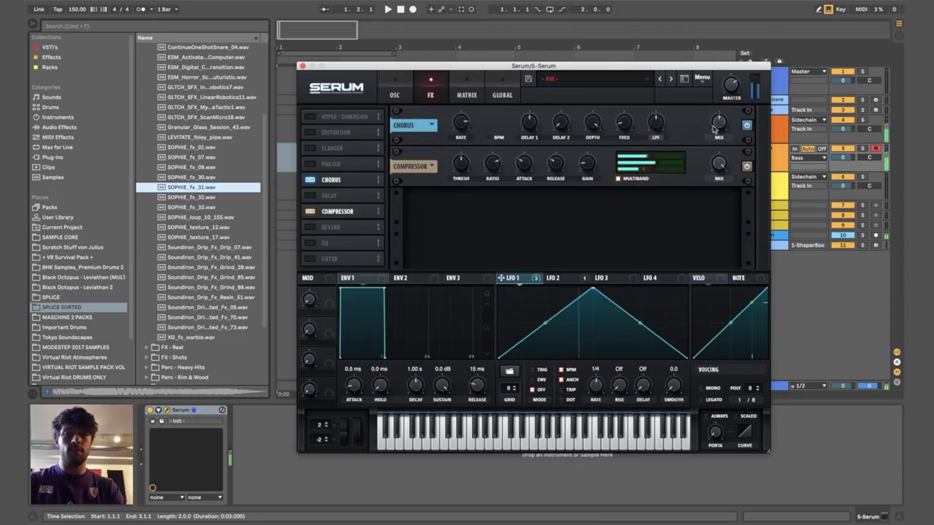
drag(651, 130, 651, 115)
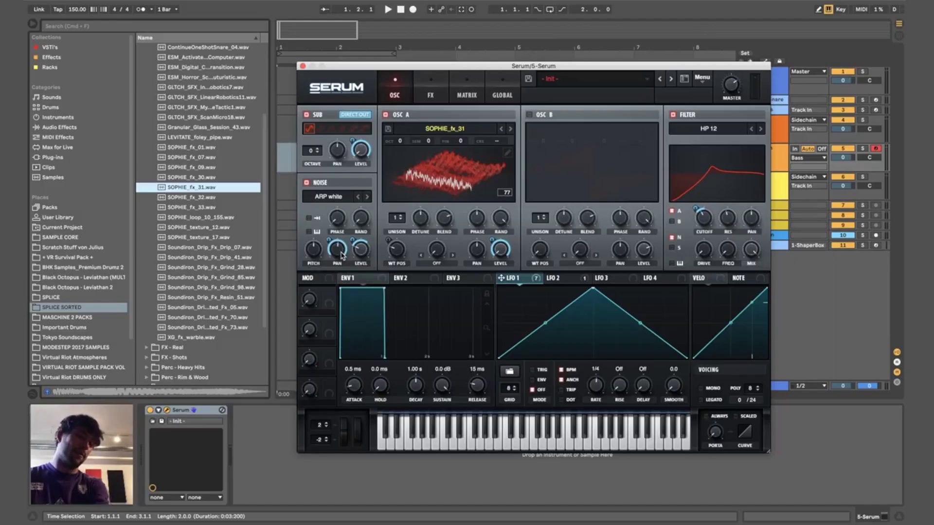
Step: Remove LFO 1's modulation from the Noise pan knob and verify the matrix routings
right_click(348, 260)
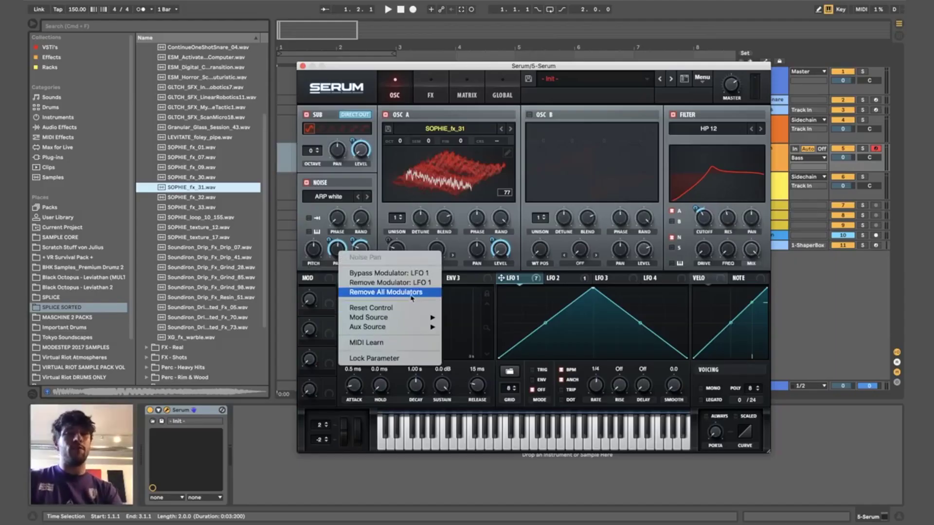
click(370, 294)
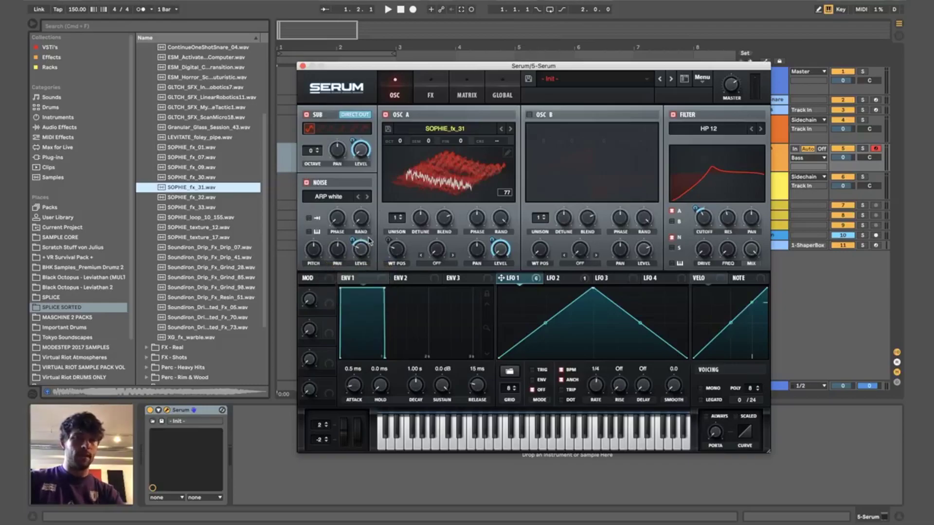
click(450, 96)
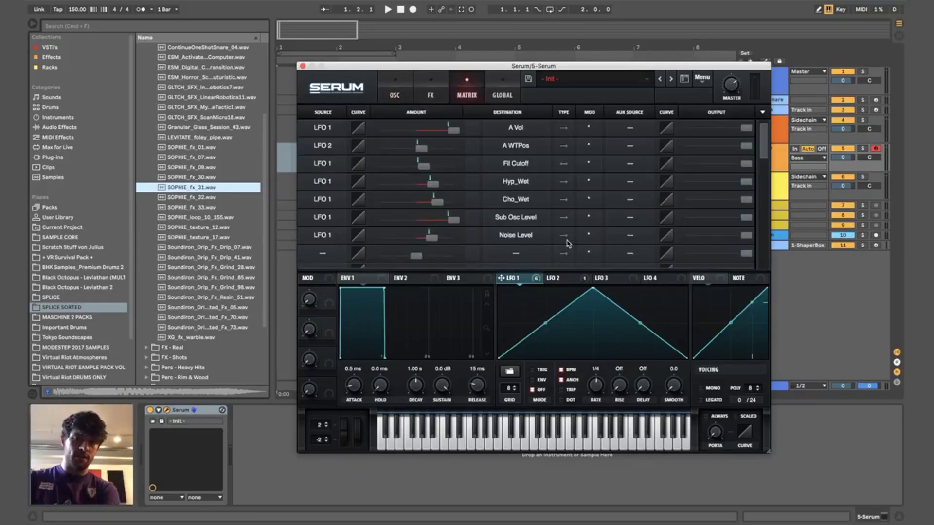
click(394, 98)
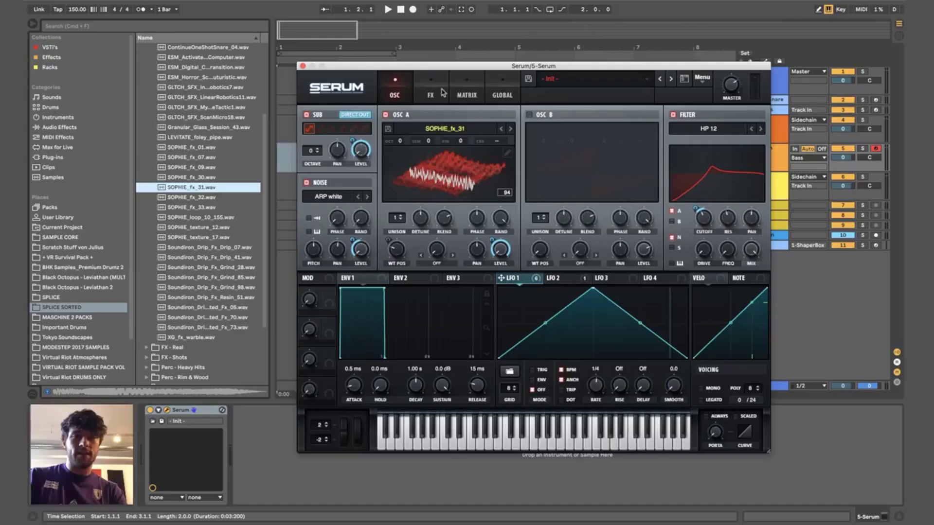
click(442, 68)
Step: Enable the Delay effect with left and right times both set to 1/8
drag(441, 51, 473, 17)
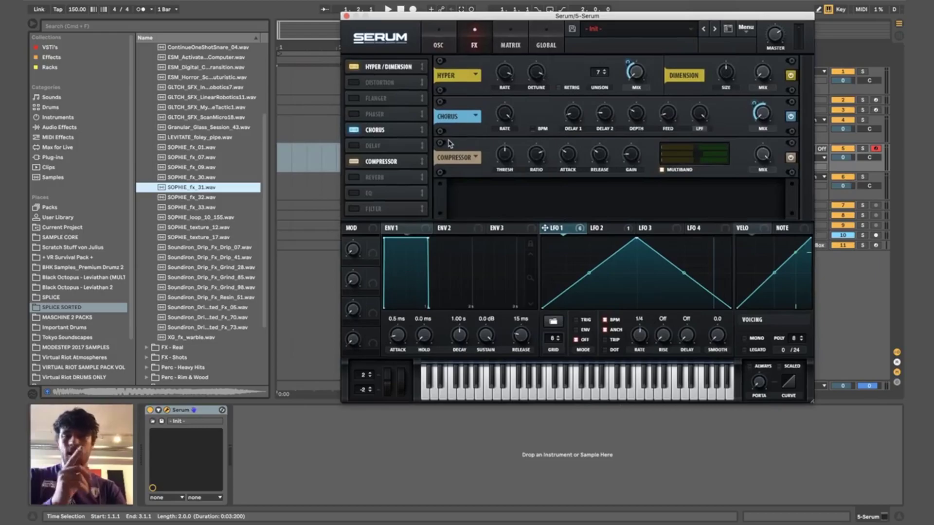
click(357, 147)
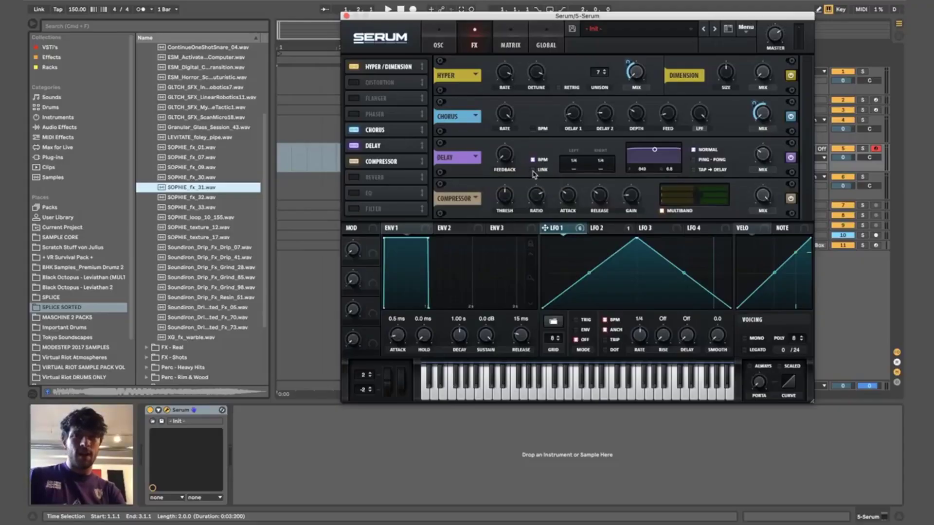
drag(591, 165, 583, 173)
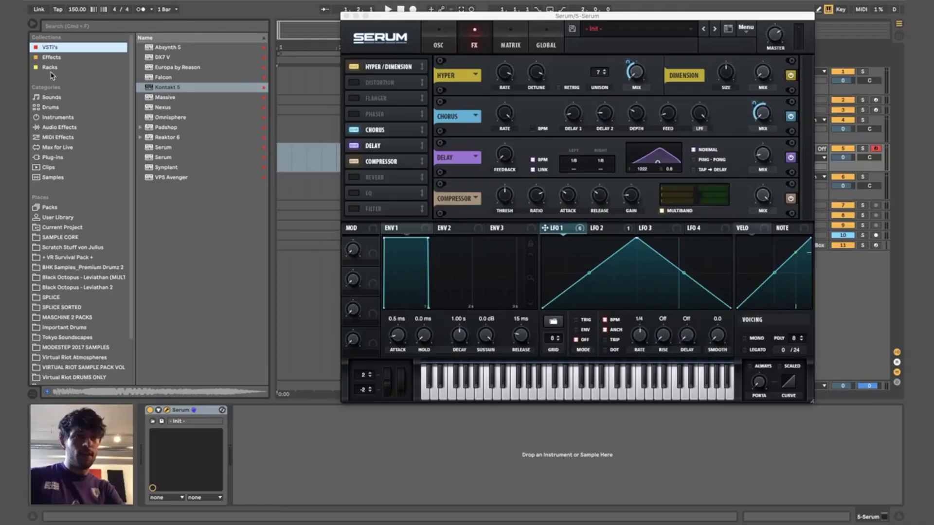
Step: Load OLD PHAT RACK.adg onto the Serum track and close its three plugin windows
click(50, 68)
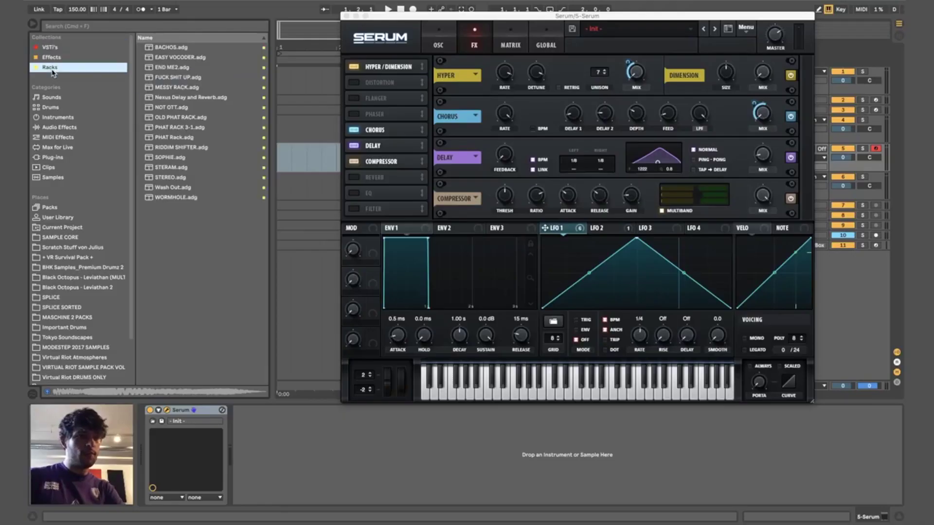
click(176, 117)
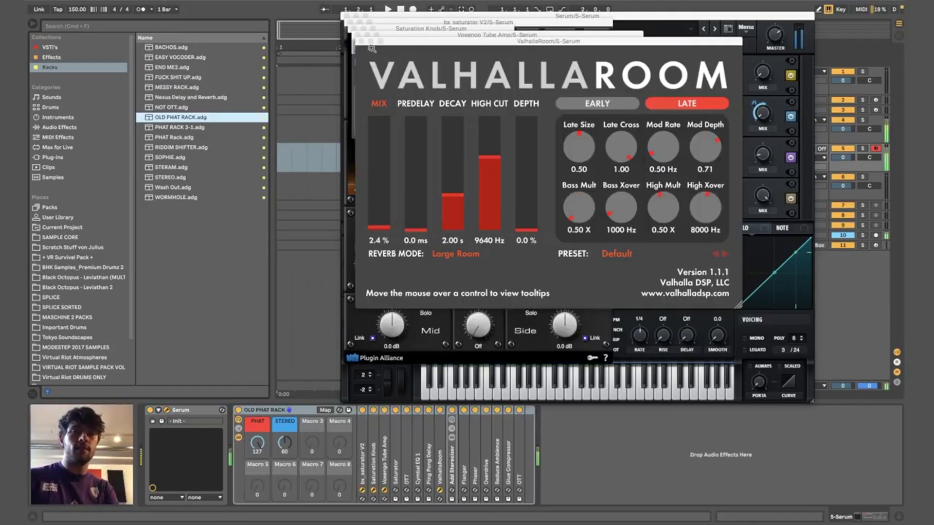
click(358, 34)
click(354, 28)
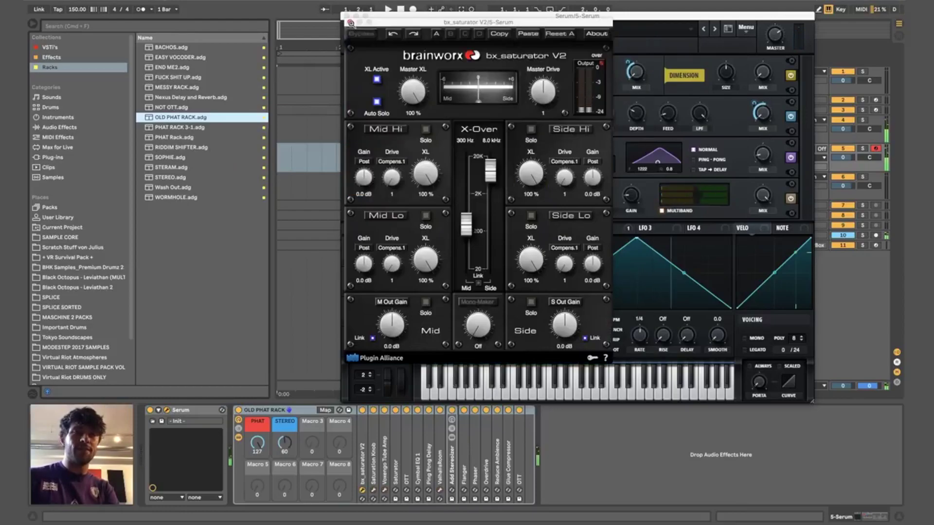
click(348, 21)
mouse_move(764, 170)
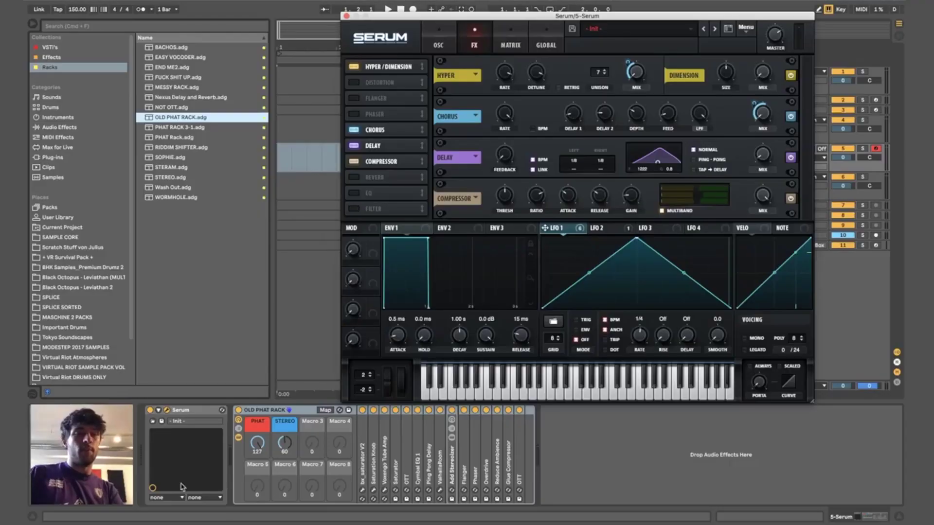
Step: List the Audio Effects in the browser and close the Serum window
click(253, 446)
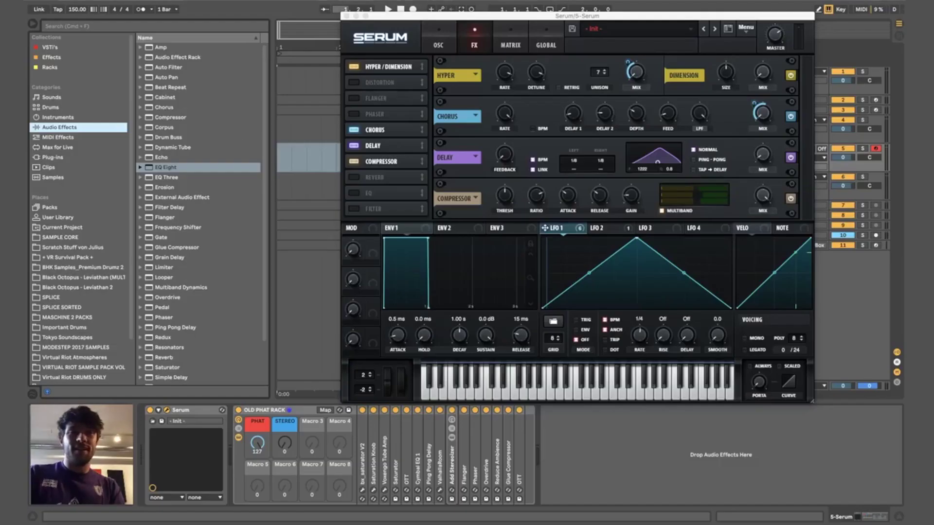
click(346, 18)
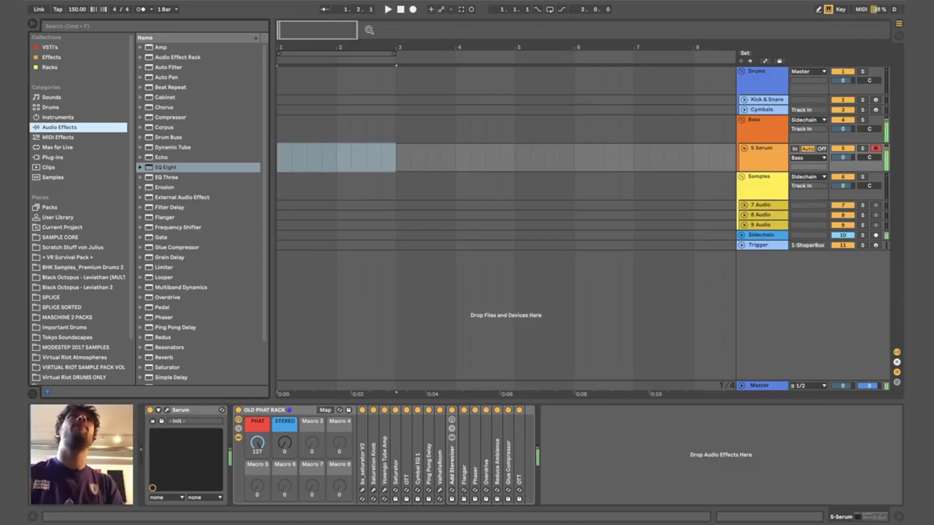